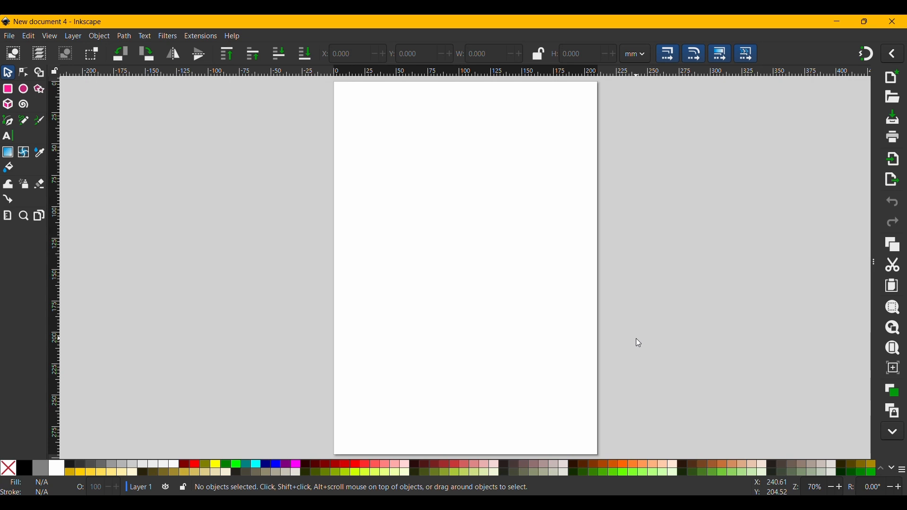
Zoom in on the page and place a text cursor near its middle with the Text tool.
key("1")
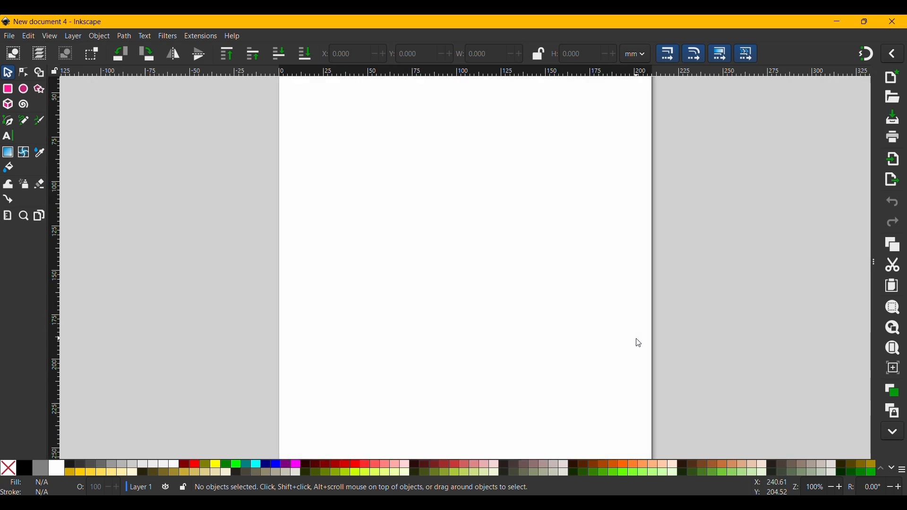
key("6")
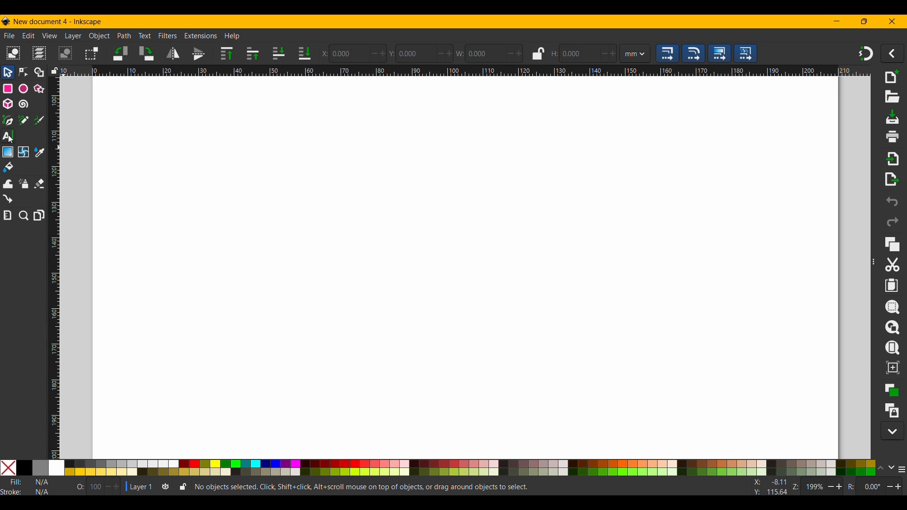
key("t")
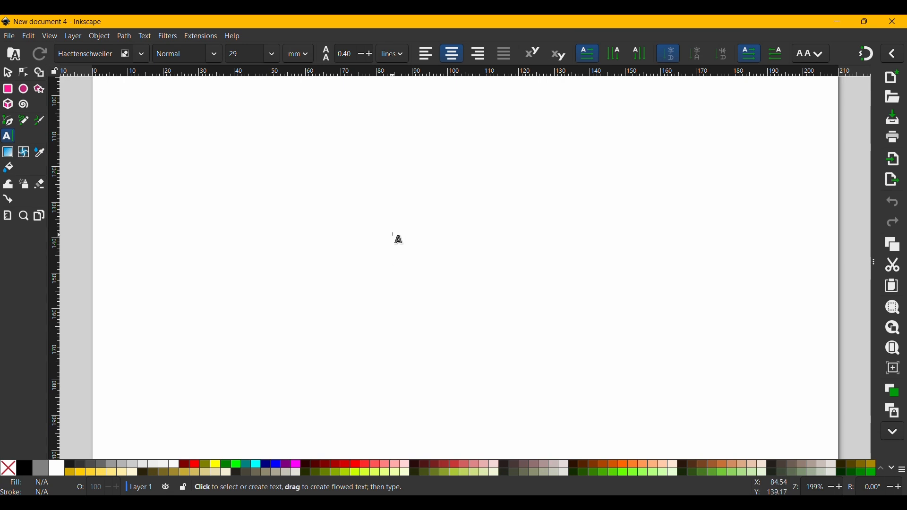
left_click(393, 235)
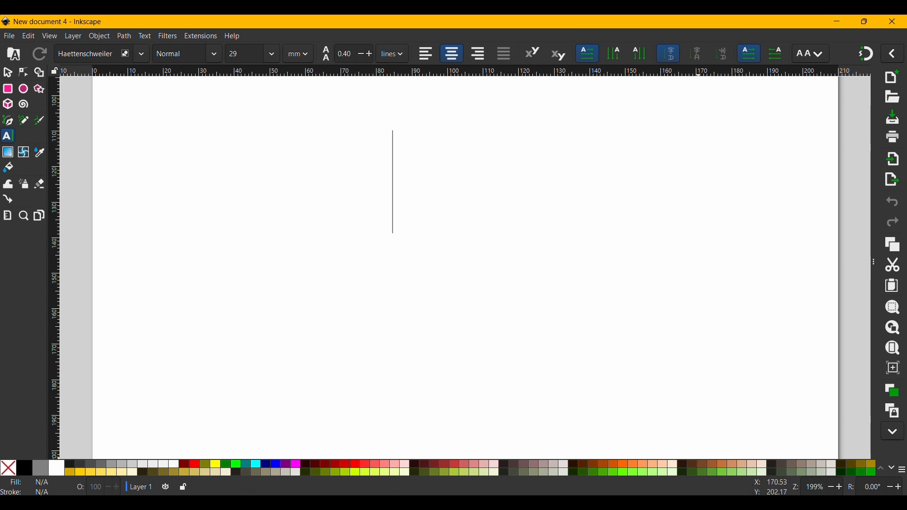
left_click(16, 507)
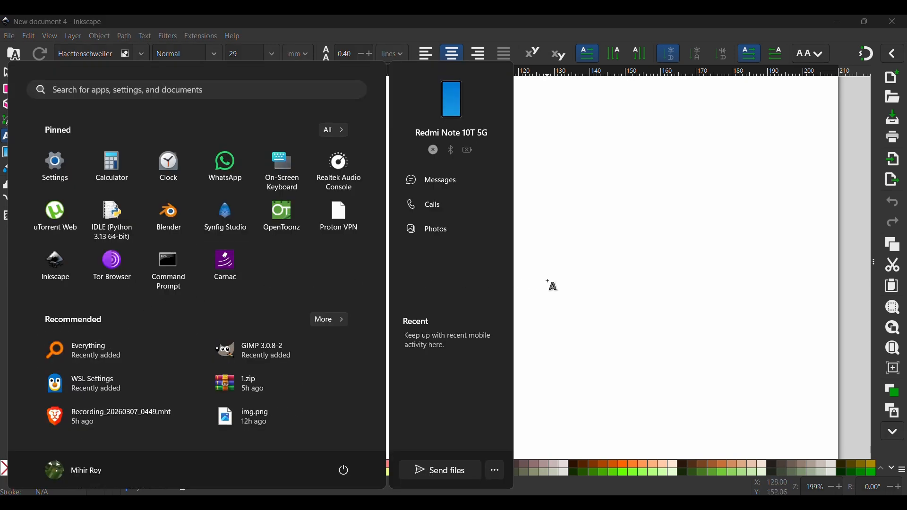
left_click(548, 282)
left_click(548, 282)
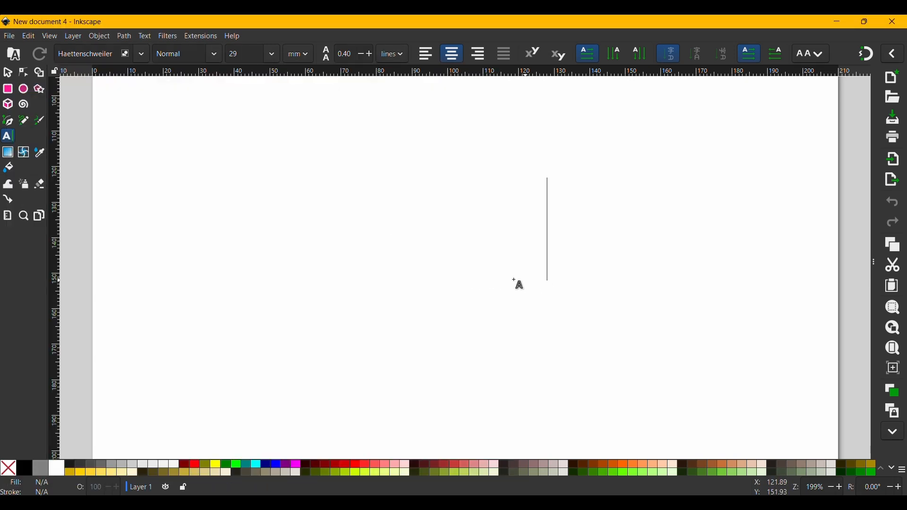
type("arch")
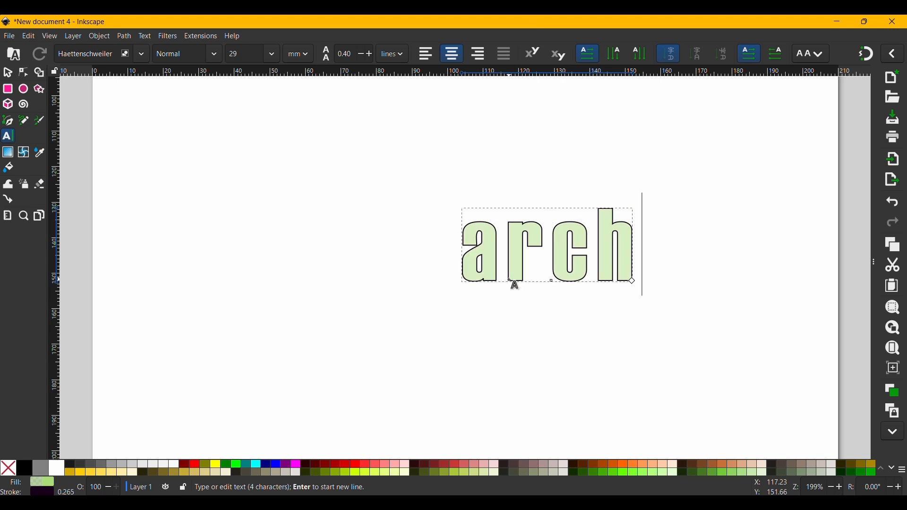
key("BackSpace")
key("BackSpace")
key("BackSpace")
key("BackSpace")
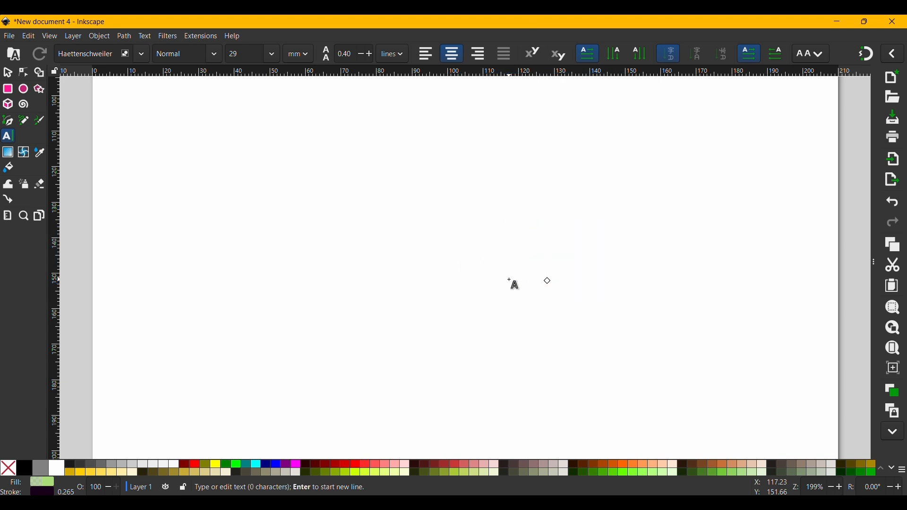
Type the text vlacas in Haettenschweiler at 29 mm and finish editing the text.
type("vlacas")
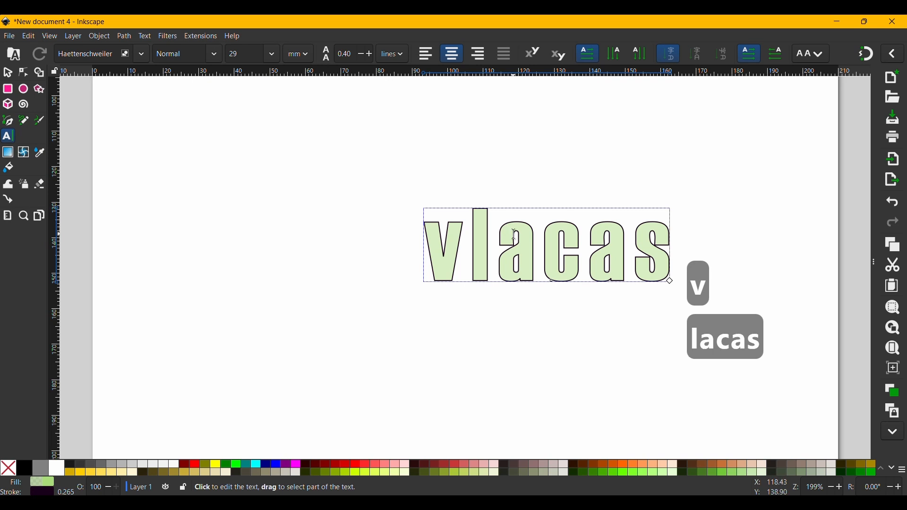
key("Escape")
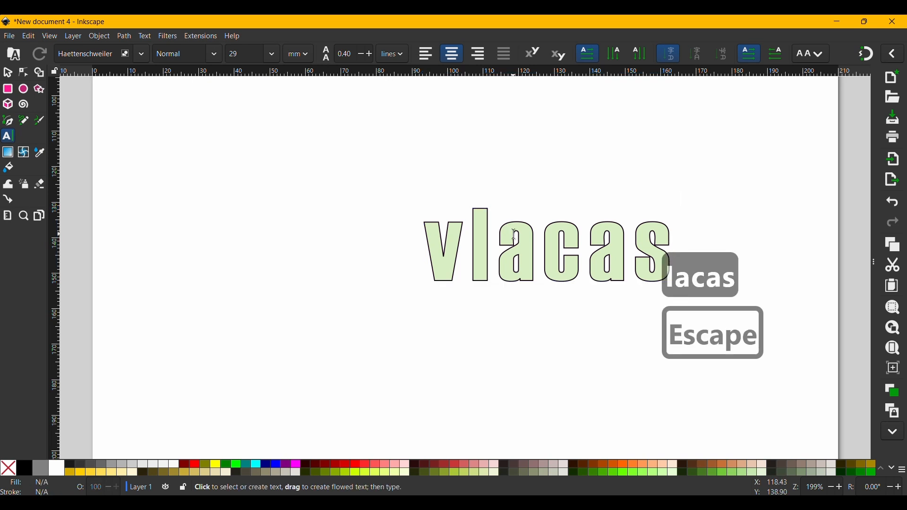
Move the text left on the page and enlarge it proportionally to about 94 × 28 mm.
key("s")
left_click(548, 240)
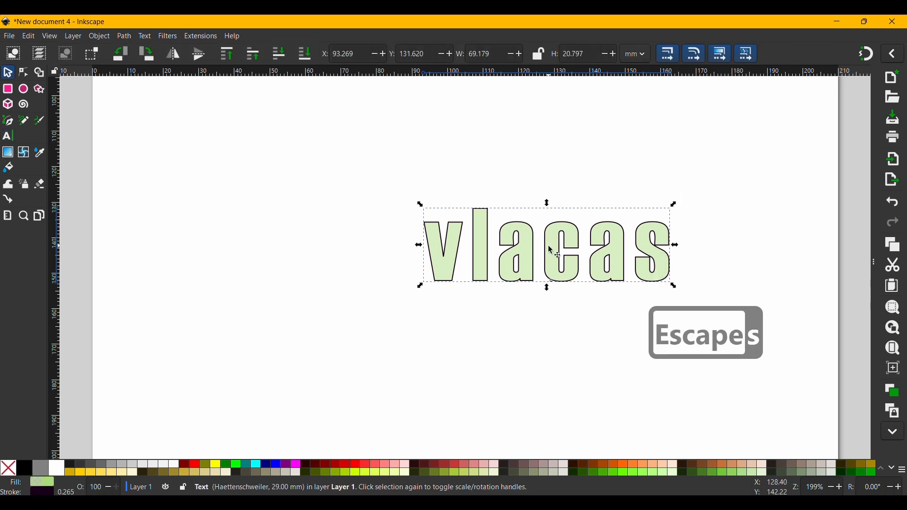
left_click_drag(548, 241, 359, 230)
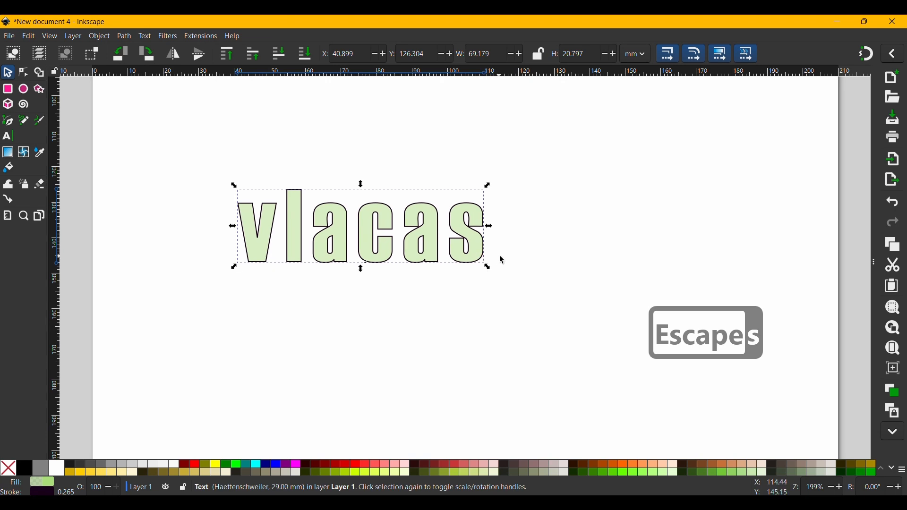
left_click_drag(488, 268, 545, 244)
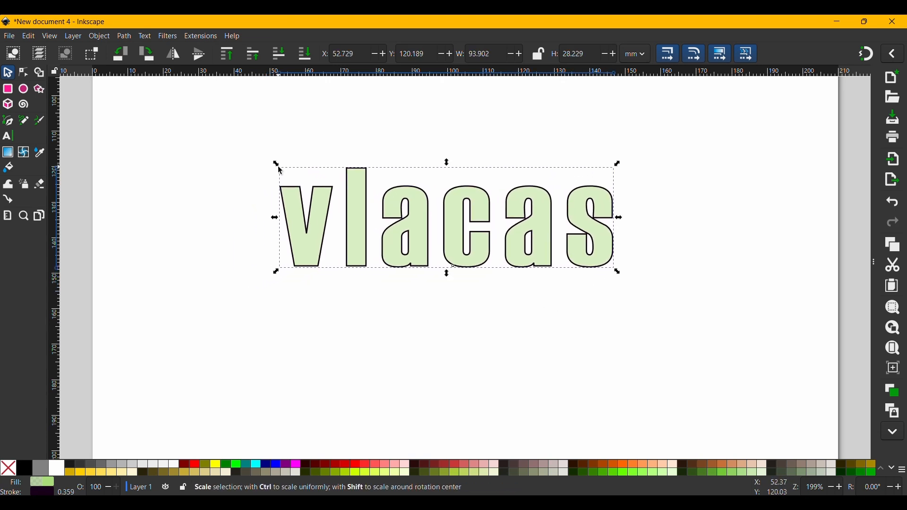
Convert the text object to a path and apply an Envelope Deformation path effect to it.
left_click(124, 36)
left_click(137, 52)
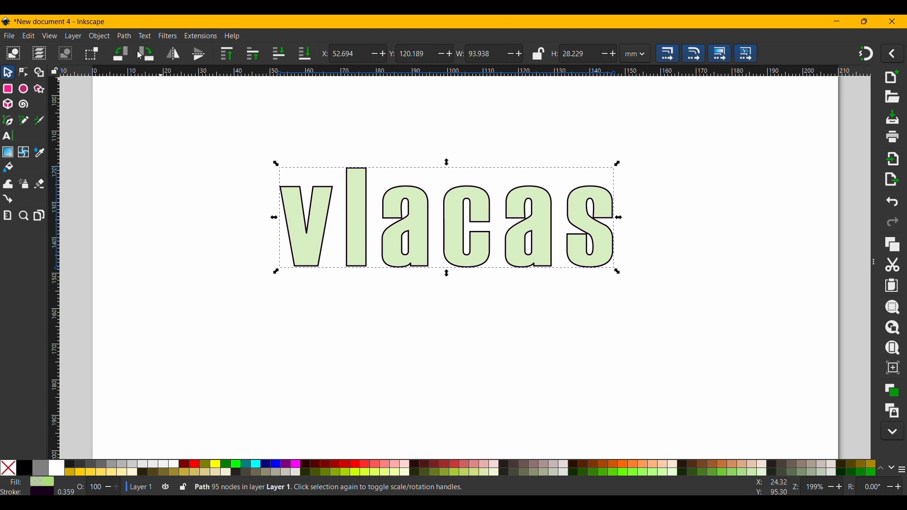
left_click(128, 38)
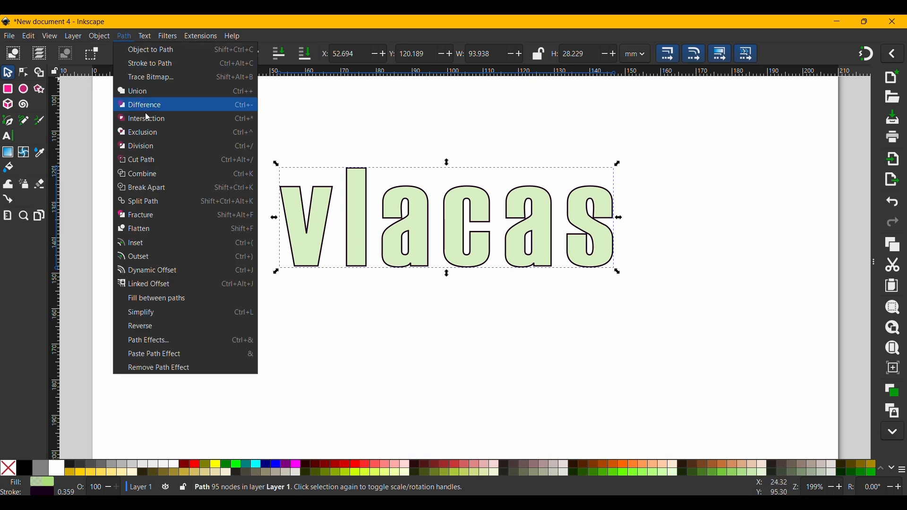
left_click(169, 341)
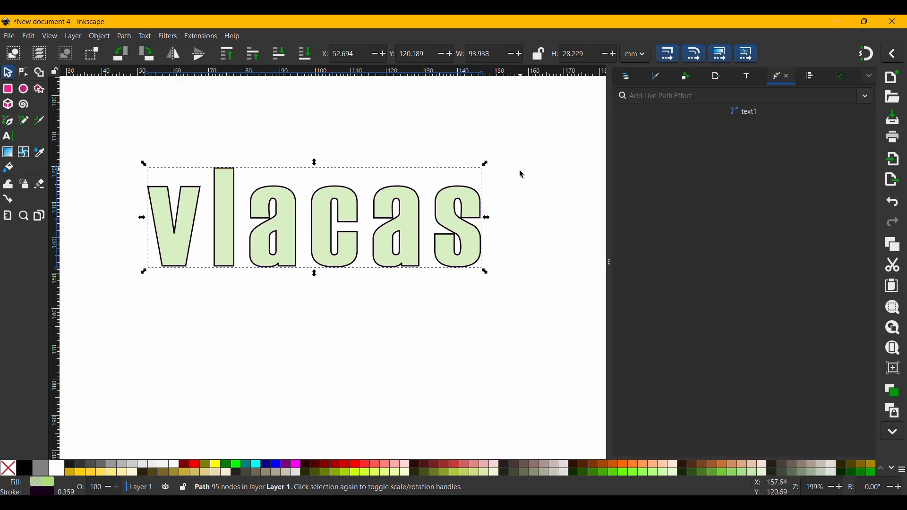
left_click(868, 98)
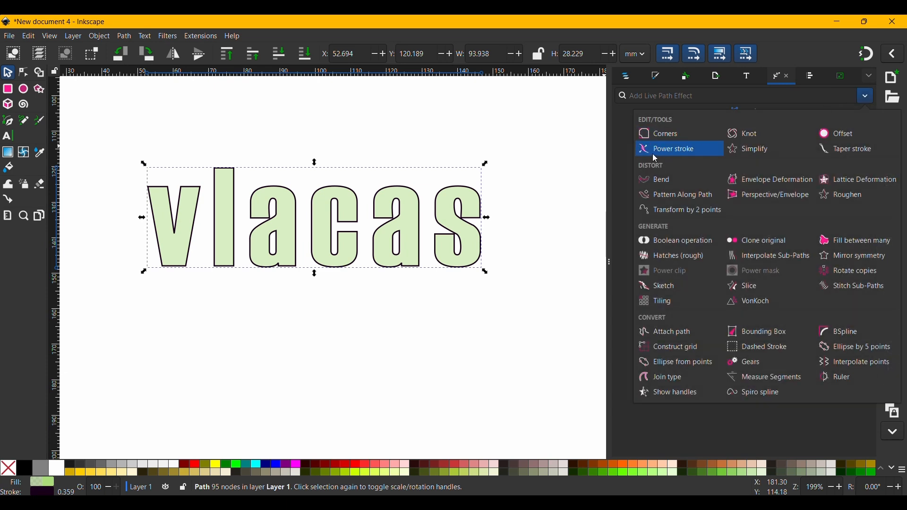
left_click(775, 182)
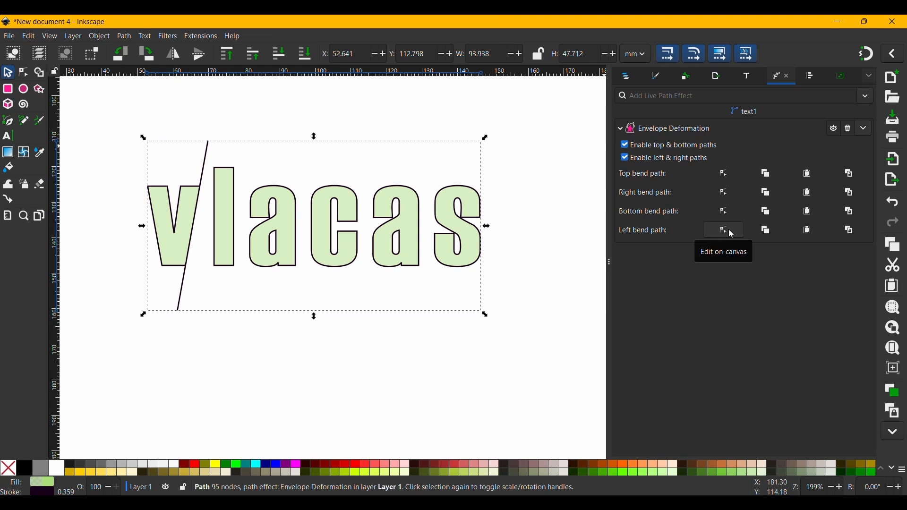
Edit the envelope's top bend path on canvas, curving its middle slightly downward.
left_click(725, 174)
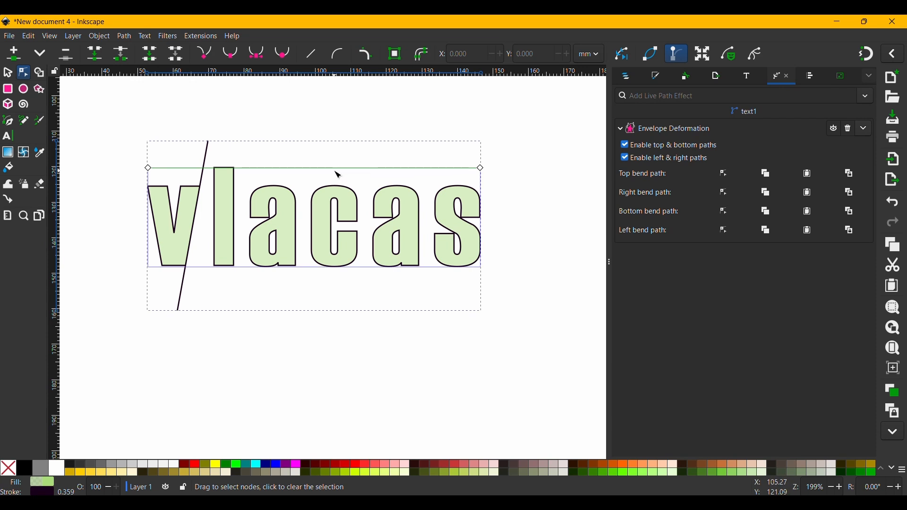
mouse_move(331, 169)
left_mouse_down()
mouse_move(330, 193)
mouse_move(335, 130)
mouse_move(329, 197)
mouse_move(330, 158)
left_mouse_up()
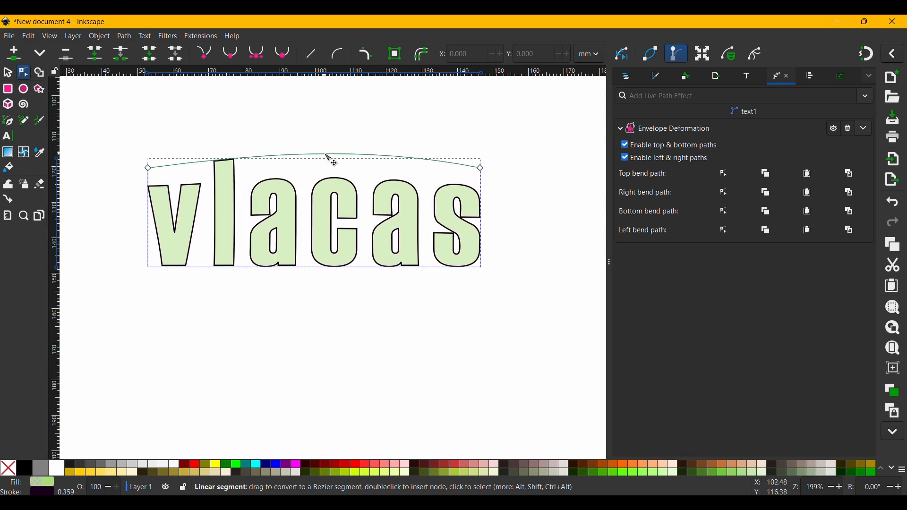
left_click_drag(329, 158, 330, 180)
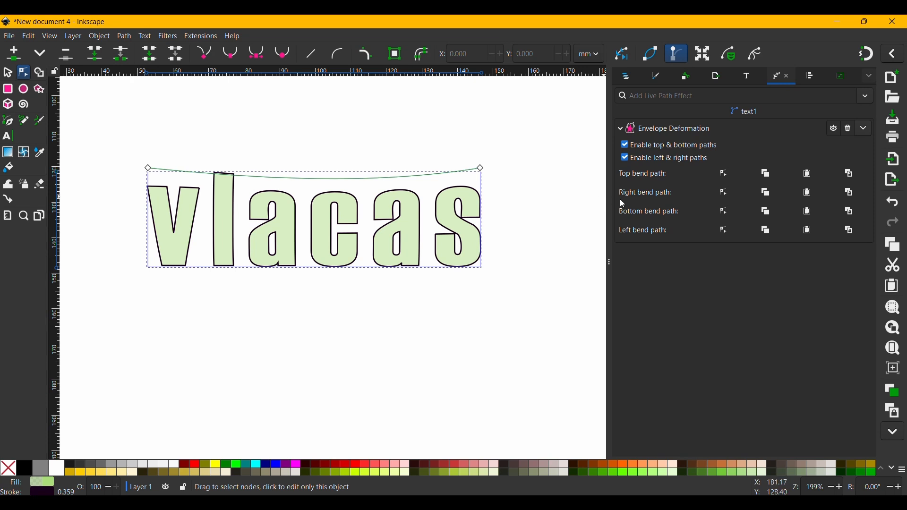
left_click(723, 194)
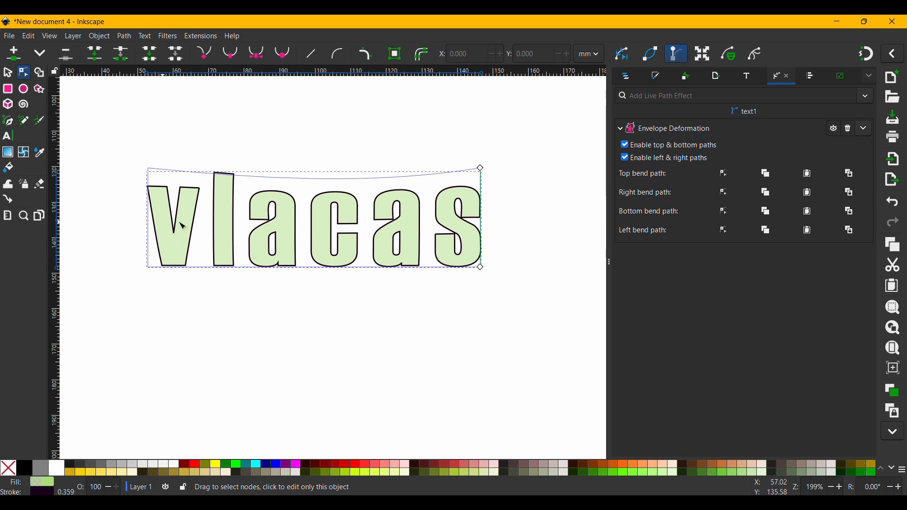
mouse_move(479, 220)
left_mouse_down()
mouse_move(498, 220)
mouse_move(482, 221)
left_mouse_up()
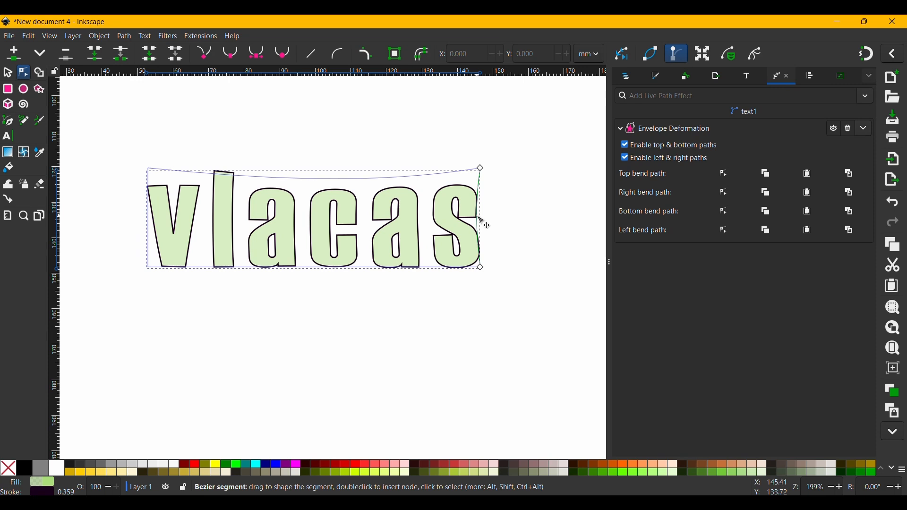
key("ctrl+z")
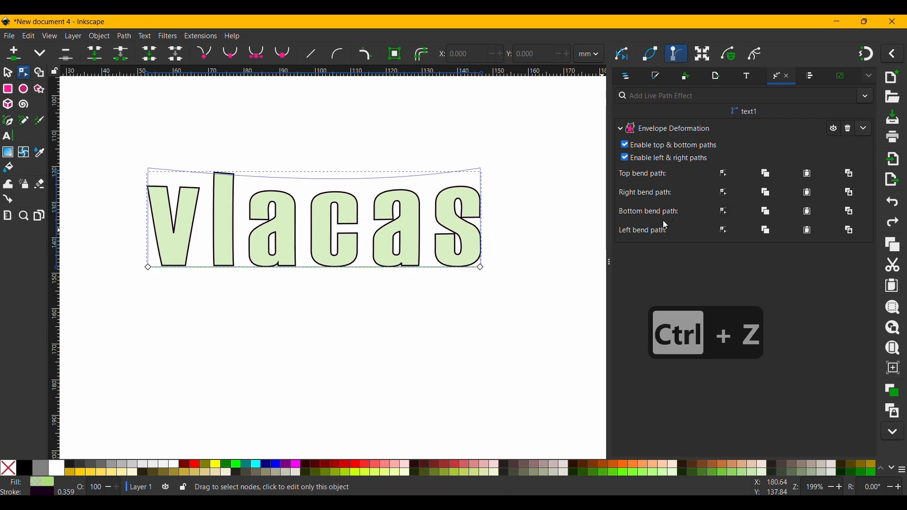
Arch the envelope's bottom edge upward and pull the top bend path's middle back up to flatten it.
left_click_drag(324, 266, 326, 248)
left_click(725, 174)
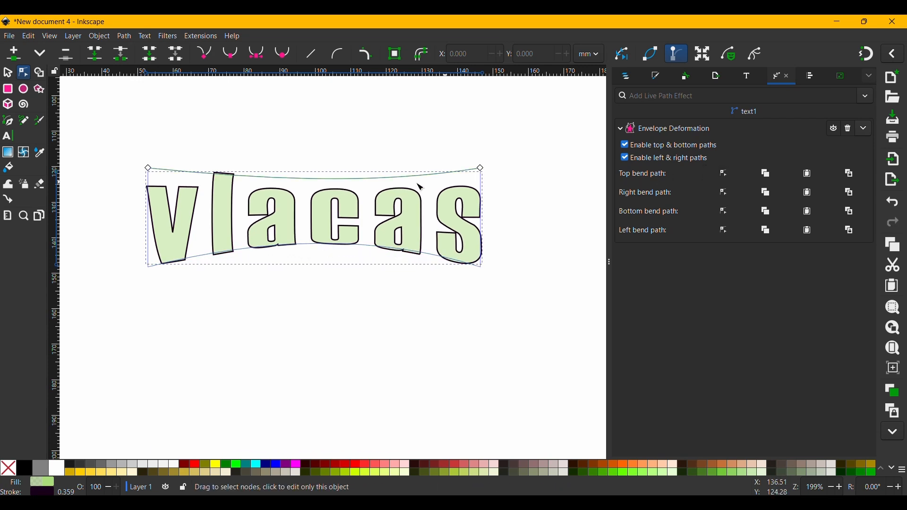
left_click(317, 184)
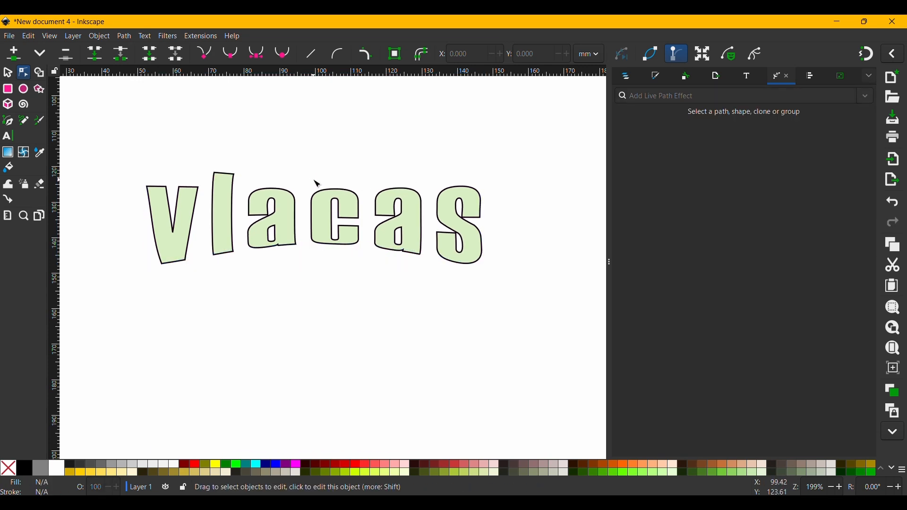
left_click(318, 190)
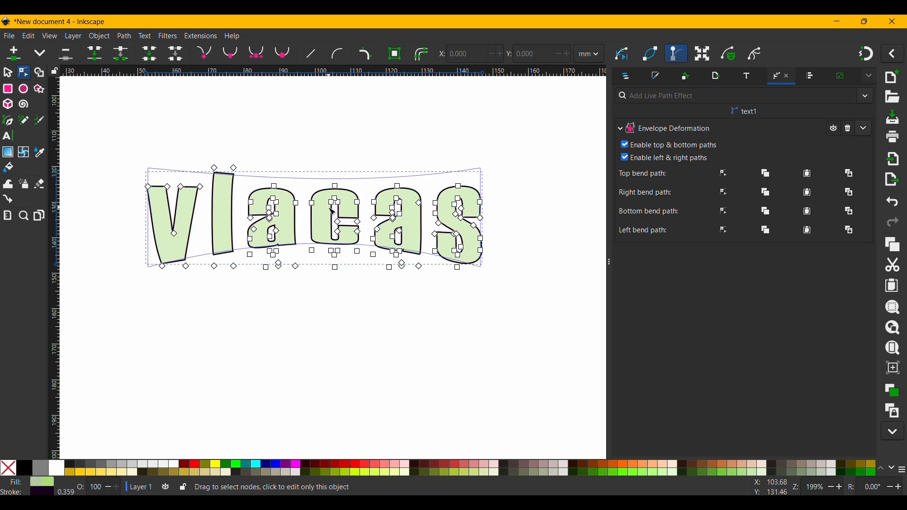
left_click(725, 173)
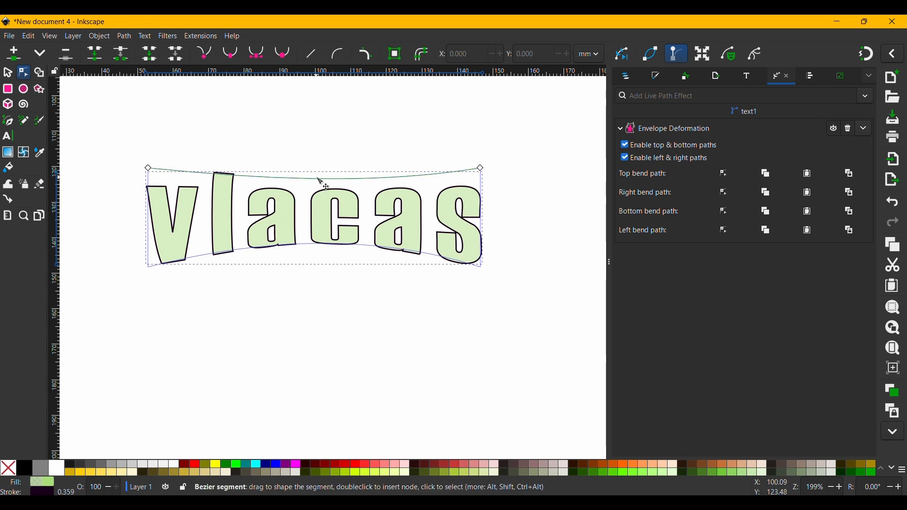
left_click_drag(317, 183, 317, 167)
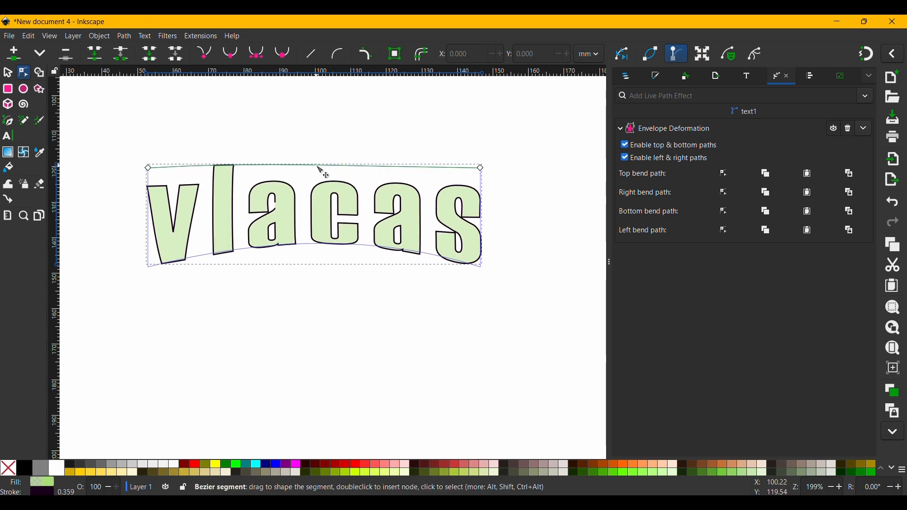
Switch to the selection tool, deselect, and reselect the warped lettering to review it.
key("s")
left_click(365, 294)
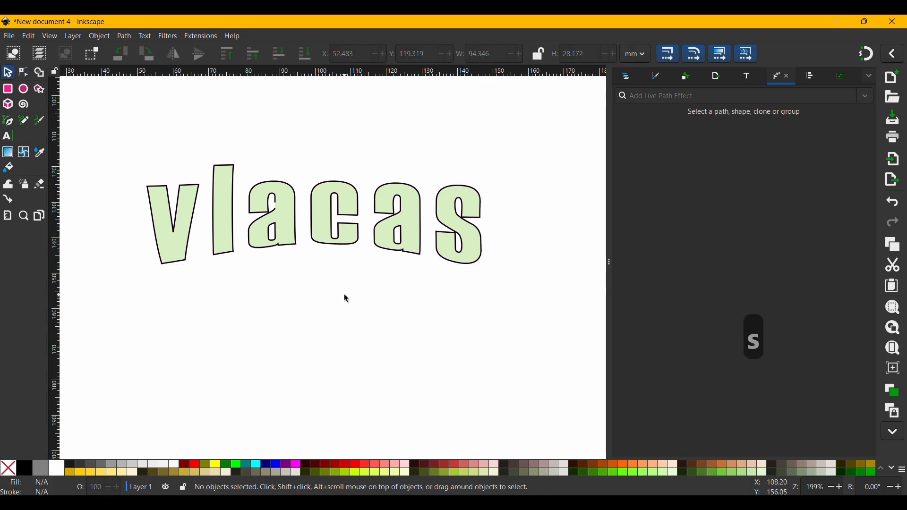
left_click(293, 230)
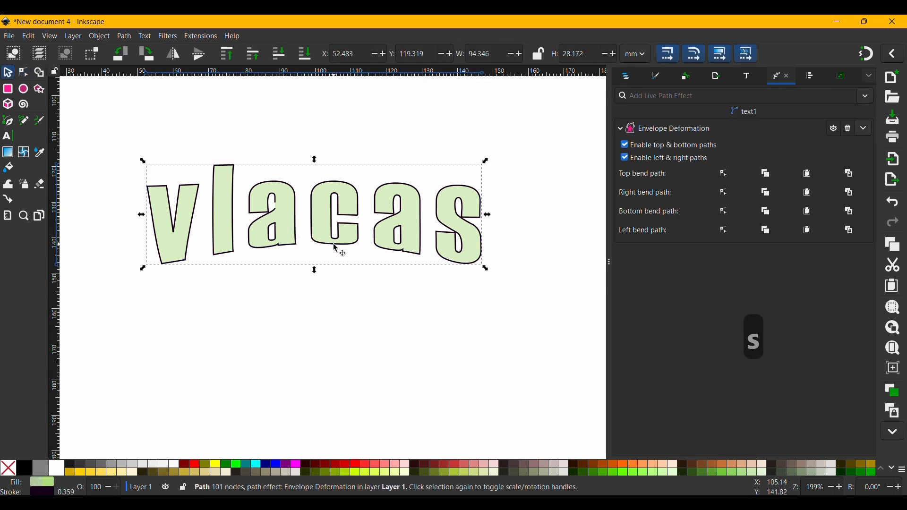